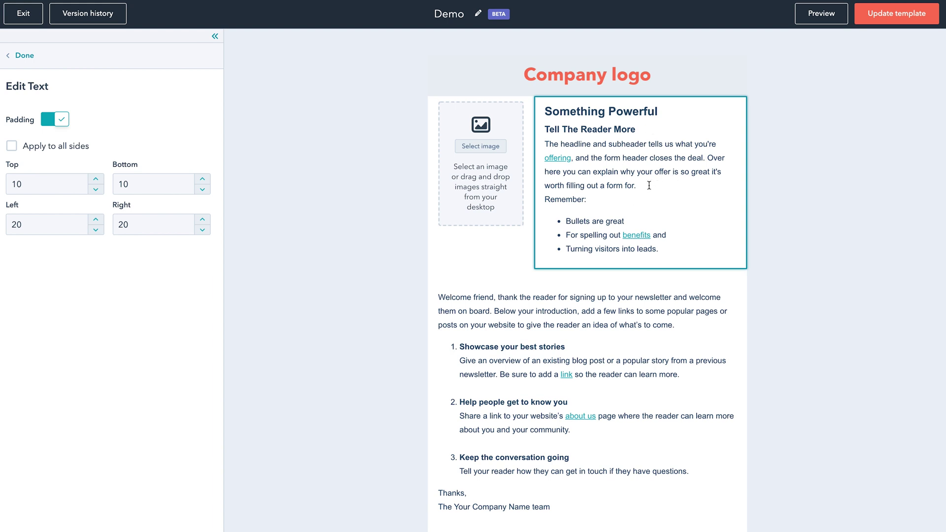
Step: Delete the bullet list and the "Something Powerful" heading from the text block beside the image placeholder
{"action": "left_click_drag", "start_coordinate": [673, 251], "coordinate": [599, 205]}
{"action": "key", "text": "BackSpace"}
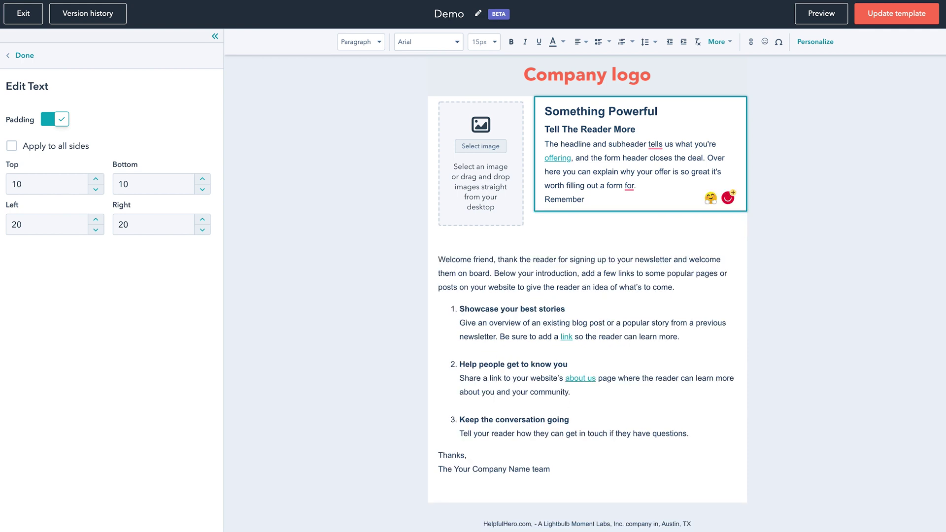
{"action": "left_click_drag", "start_coordinate": [667, 119], "coordinate": [468, 116]}
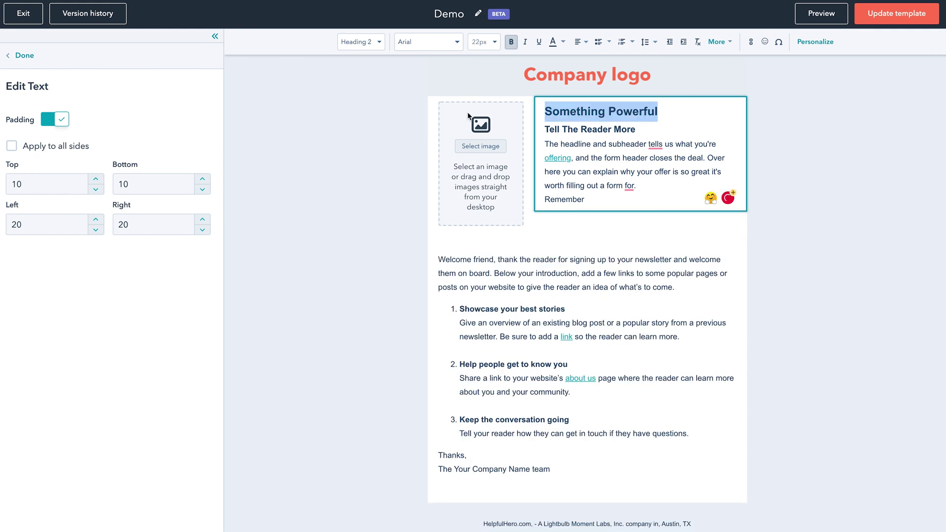
{"action": "key", "text": "BackSpace"}
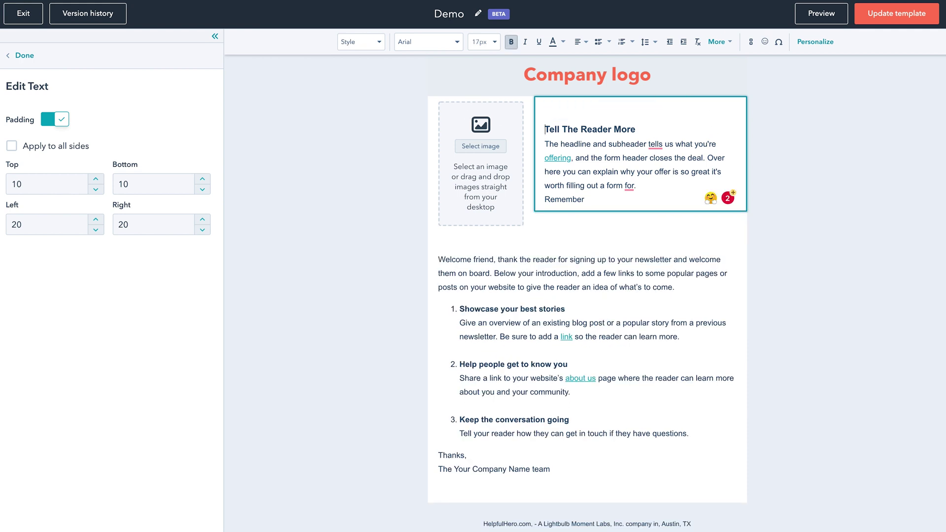
{"action": "key", "text": "BackSpace"}
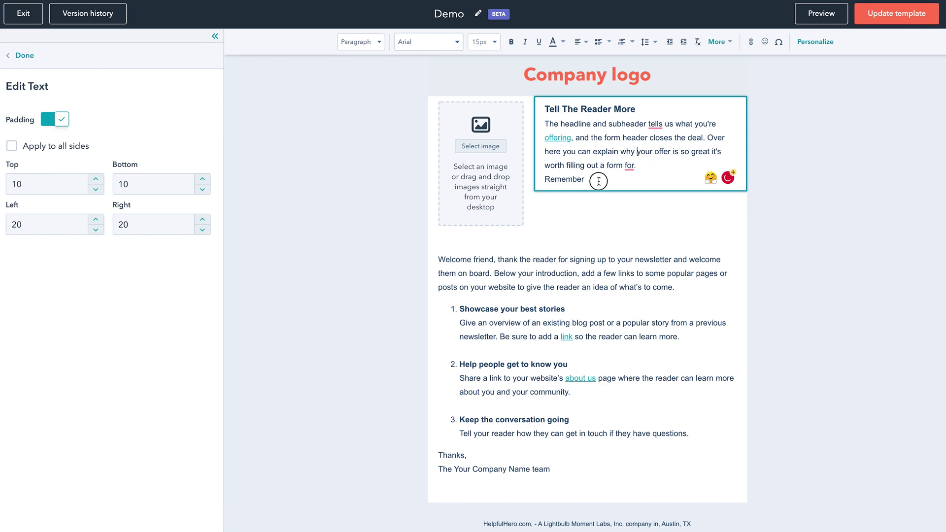
Step: Delete the leftover "Remember" line under the paragraph and finish editing the text block
{"action": "key", "text": "shift+Home"}
{"action": "key", "text": "BackSpace"}
{"action": "key", "text": "BackSpace"}
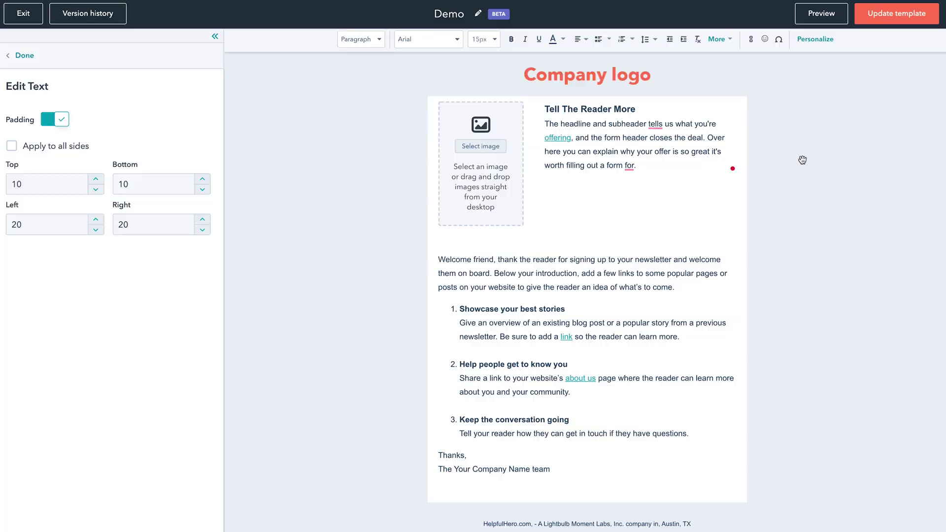
{"action": "left_click", "coordinate": [803, 158]}
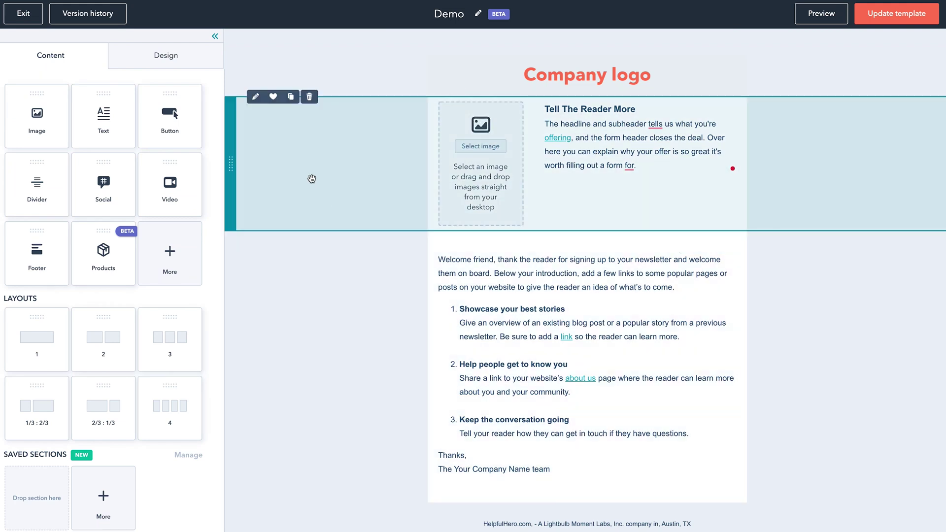
Step: Duplicate the image-and-text section and set the copy's top and bottom spacing to 25
{"action": "left_click", "coordinate": [291, 98]}
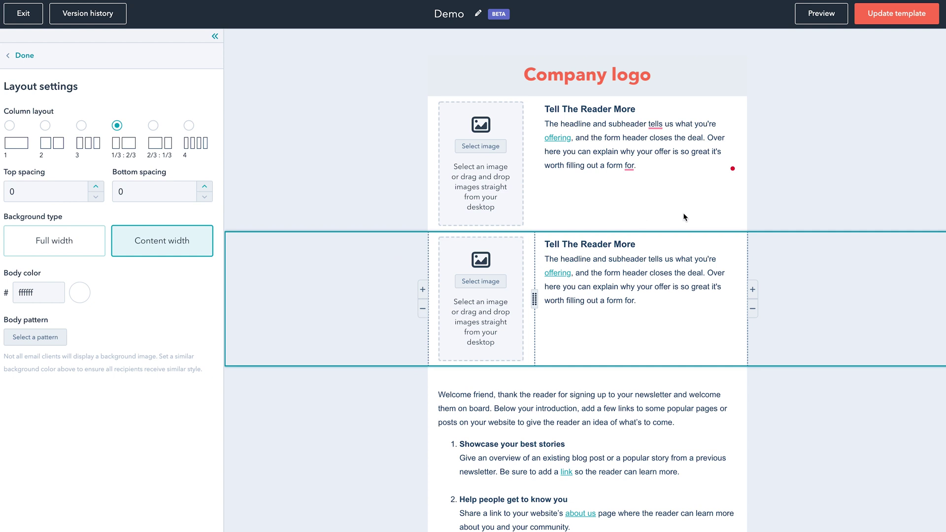
{"action": "left_click", "coordinate": [25, 191]}
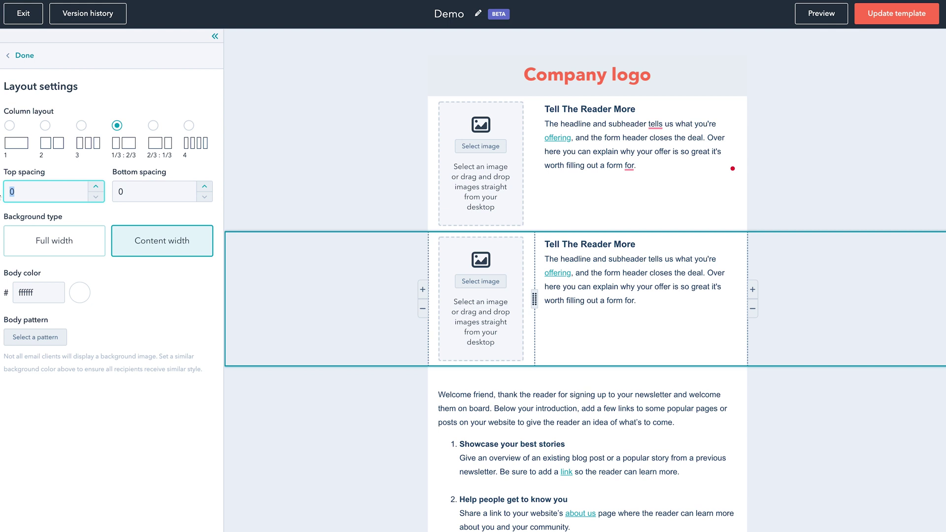
{"action": "type", "text": "25"}
{"action": "key", "text": "Tab"}
{"action": "type", "text": "25"}
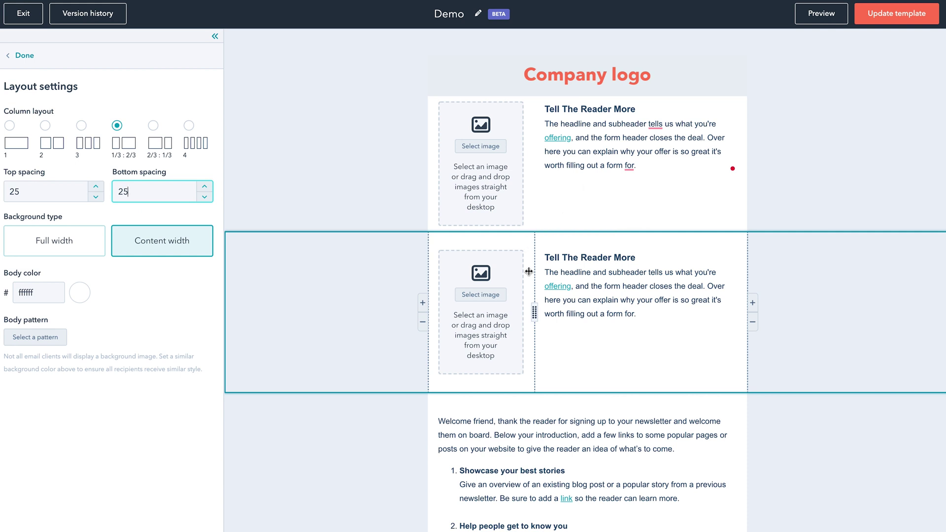
Step: Add a four-column layout section between the duplicated image-and-text section and the welcome text
{"action": "scroll", "coordinate": [495, 306], "scroll_direction": "down", "scroll_amount": 1}
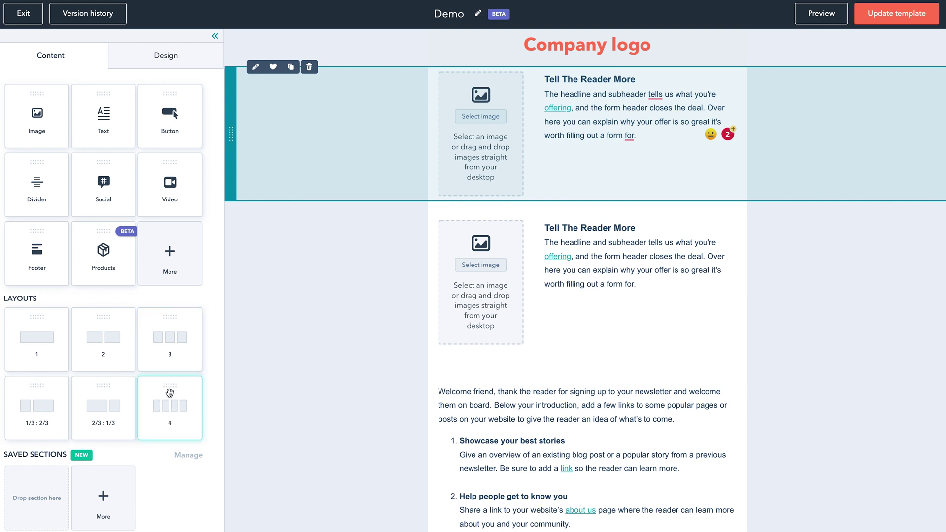
{"action": "left_click_drag", "start_coordinate": [164, 388], "coordinate": [586, 367]}
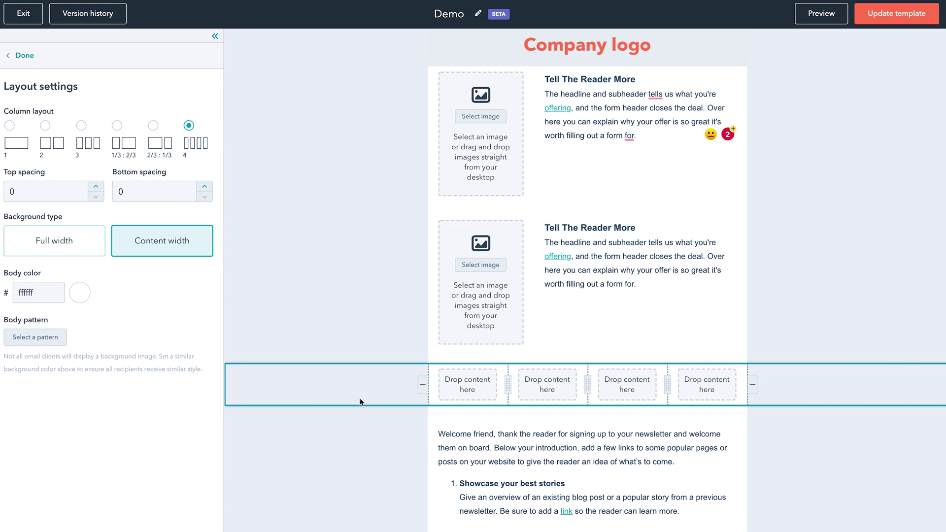
{"action": "left_click", "coordinate": [23, 56]}
Step: Place an image module in each of the four columns of the new section
{"action": "left_click_drag", "start_coordinate": [37, 116], "coordinate": [477, 394]}
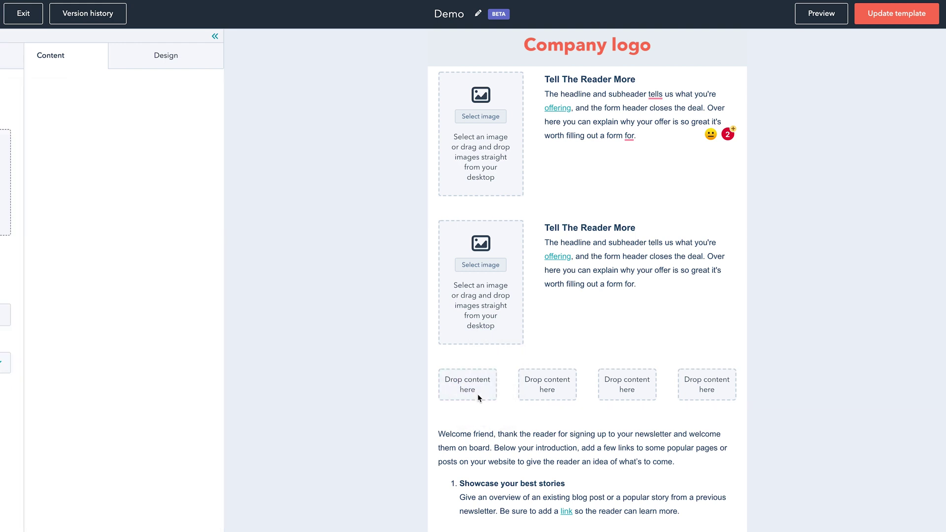
{"action": "left_click", "coordinate": [20, 56]}
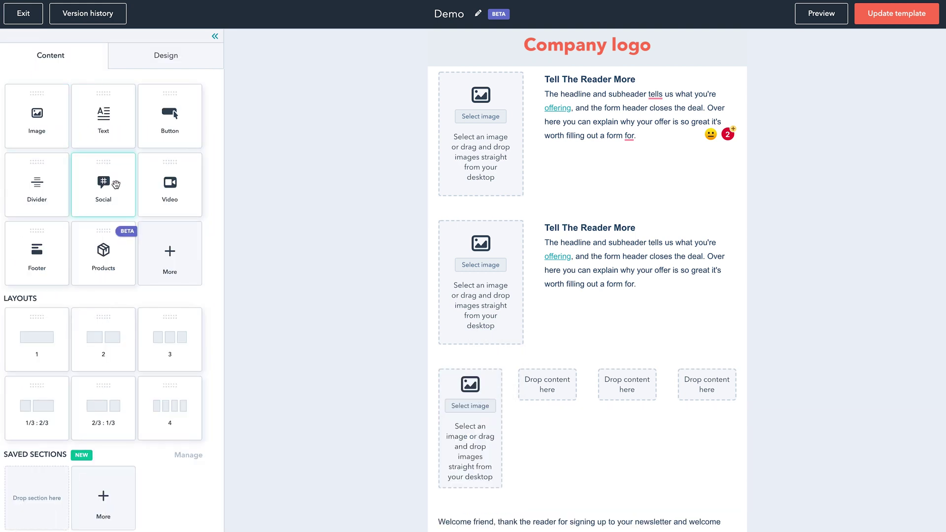
{"action": "left_click_drag", "start_coordinate": [68, 130], "coordinate": [560, 405]}
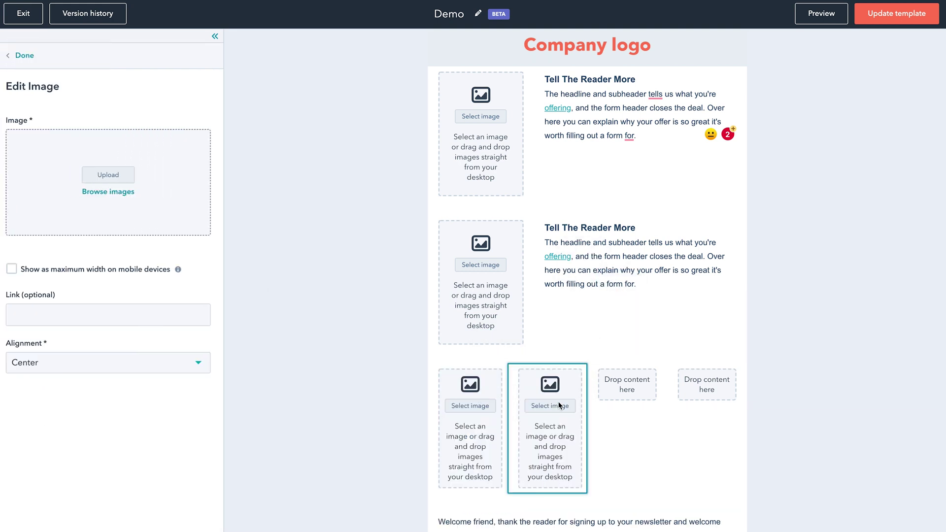
{"action": "left_click", "coordinate": [22, 63]}
{"action": "left_click_drag", "start_coordinate": [49, 123], "coordinate": [638, 400]}
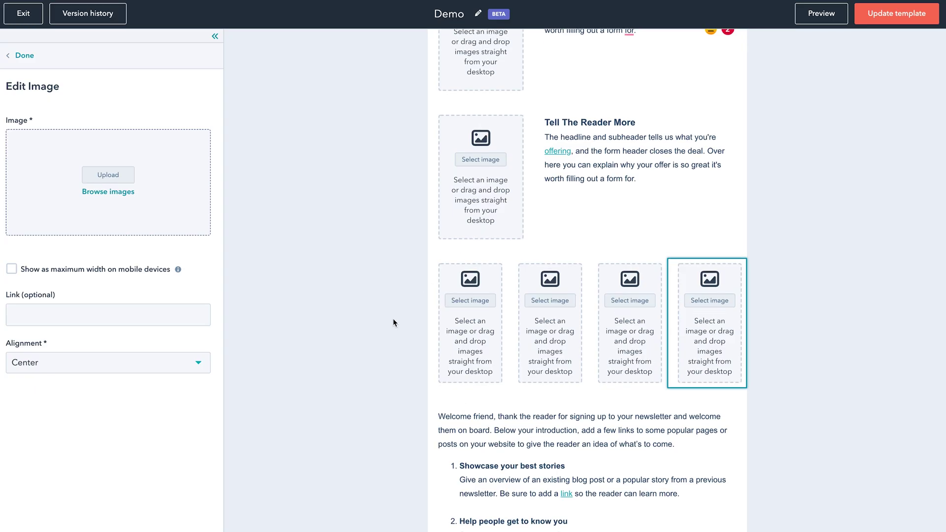
{"action": "left_click", "coordinate": [422, 301]}
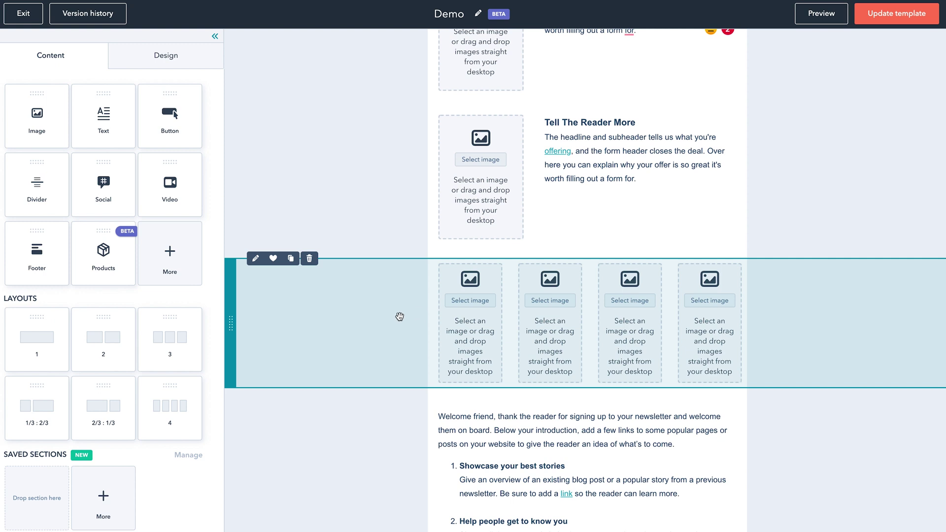
Step: Set the four-column section's body color to the dark blue favorite, 33475b
{"action": "left_click", "coordinate": [254, 259]}
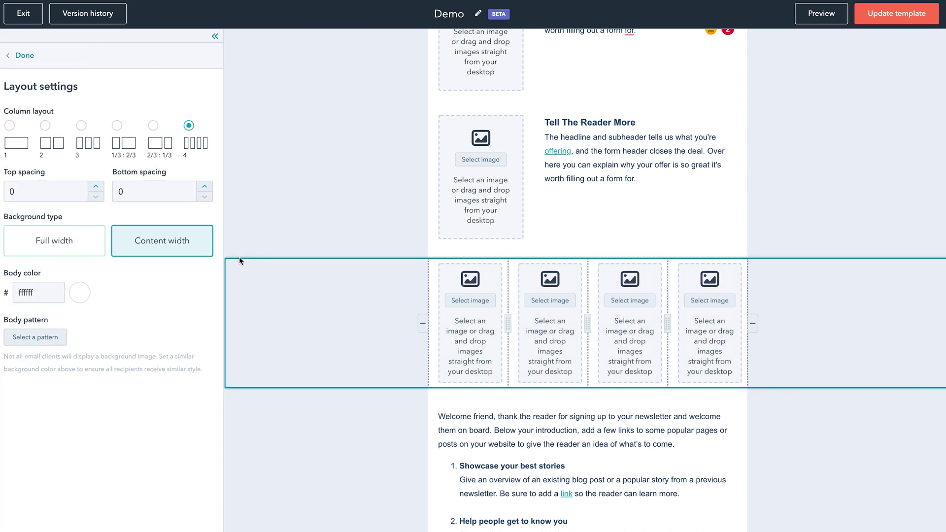
{"action": "left_click", "coordinate": [79, 297]}
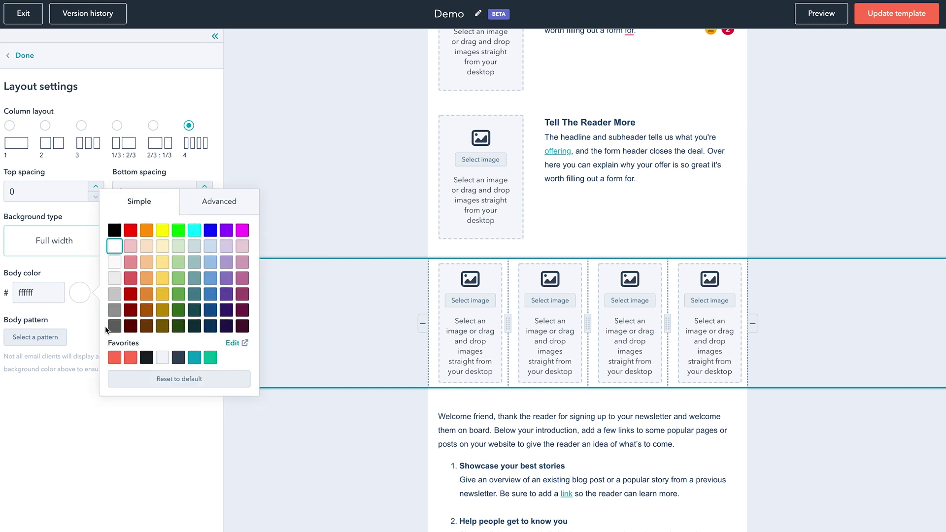
{"action": "left_click", "coordinate": [176, 361]}
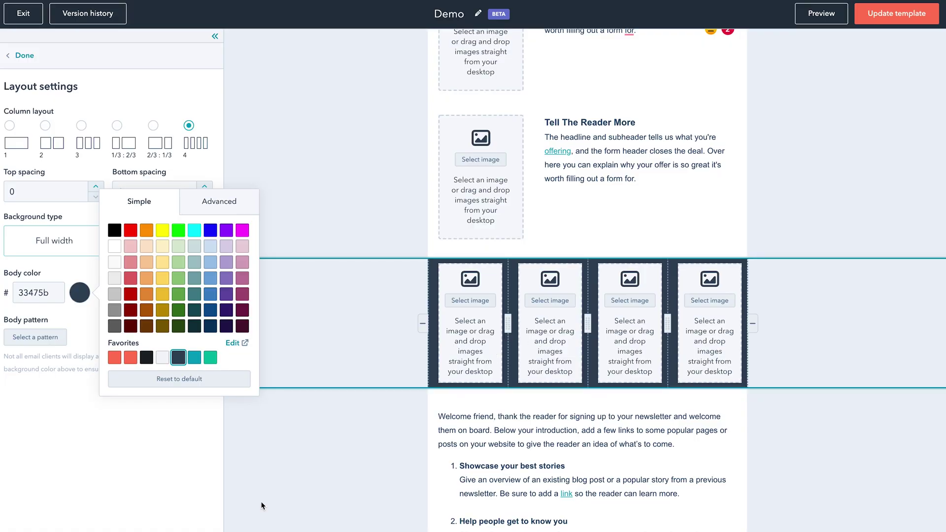
{"action": "left_click", "coordinate": [353, 472]}
Step: Add an image module in its own section between the company logo and the first image-and-text section
{"action": "scroll", "coordinate": [596, 185], "scroll_direction": "down", "scroll_amount": 5}
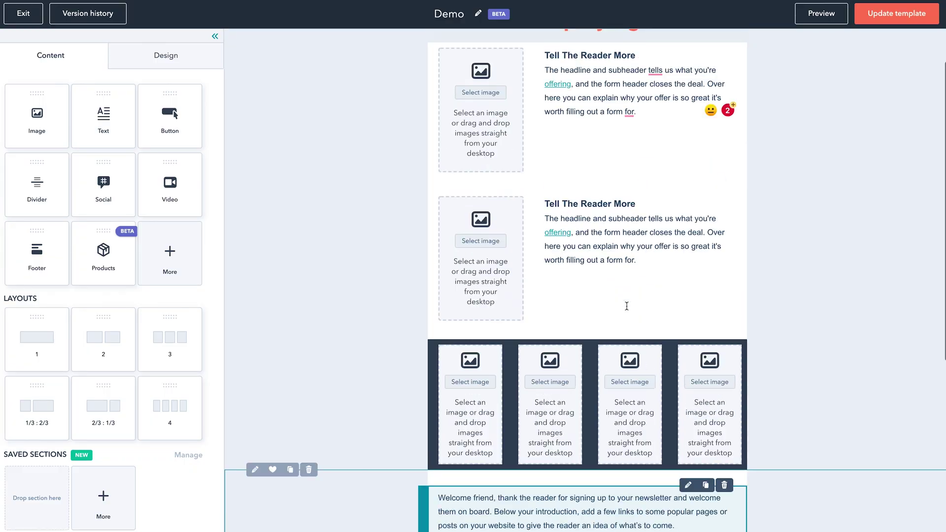
{"action": "scroll", "coordinate": [625, 345], "scroll_direction": "up", "scroll_amount": 1}
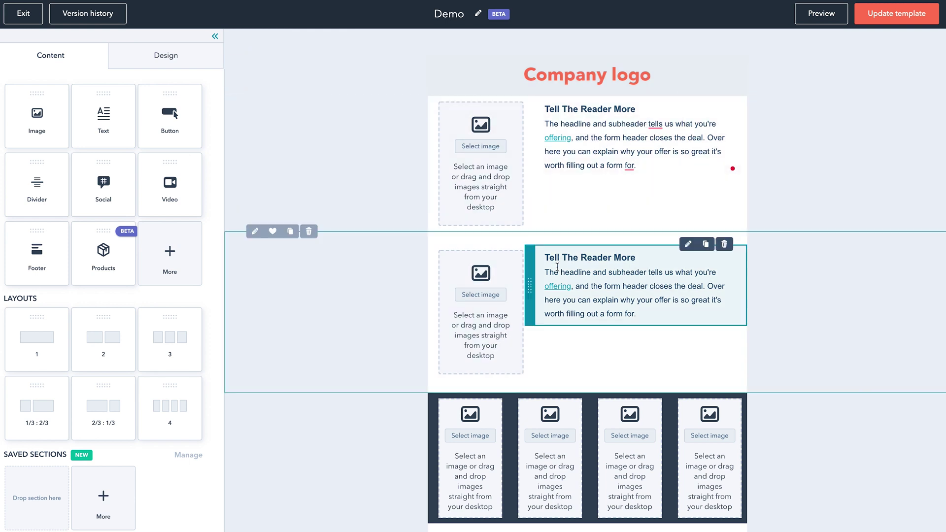
{"action": "left_click_drag", "start_coordinate": [36, 117], "coordinate": [555, 95]}
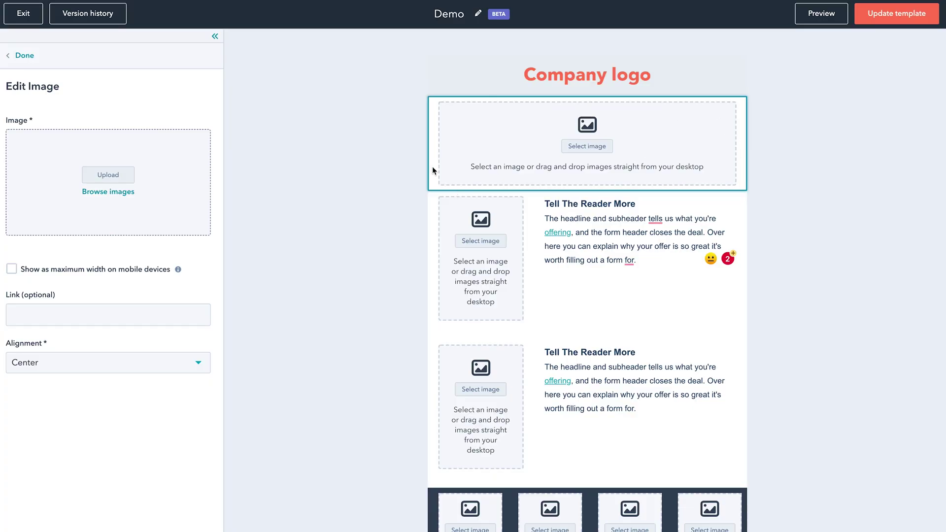
{"action": "left_click", "coordinate": [377, 189]}
{"action": "left_click", "coordinate": [461, 131]}
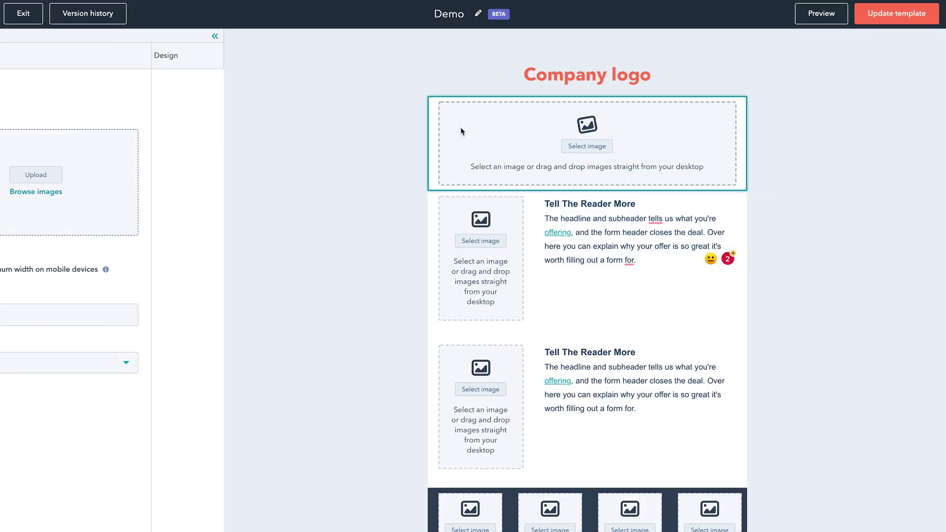
{"action": "left_click", "coordinate": [376, 245]}
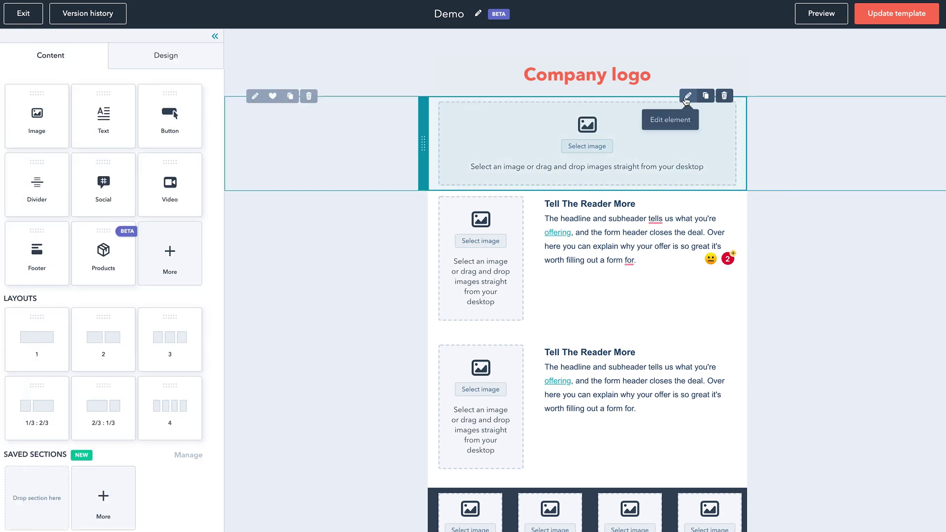
{"action": "left_click", "coordinate": [683, 98]}
{"action": "left_click", "coordinate": [397, 239]}
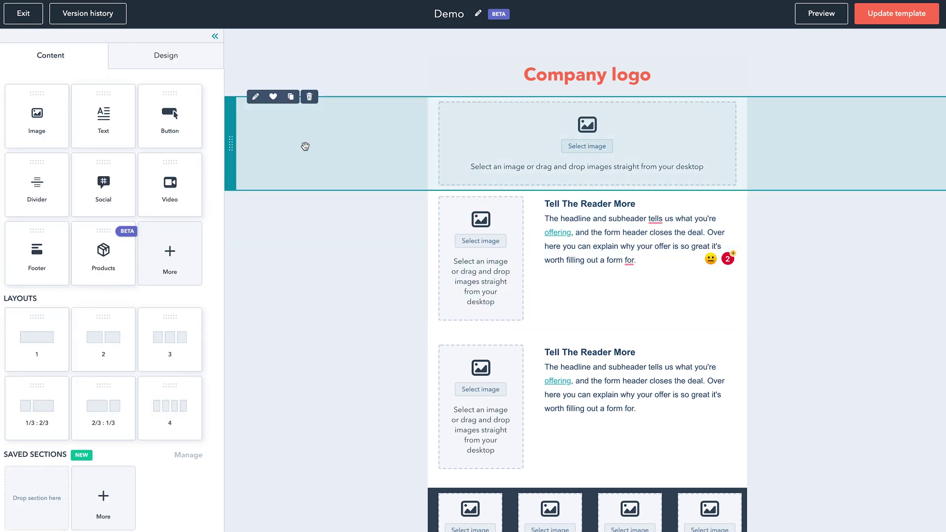
Step: Set the background type of the image section below the company logo to full width
{"action": "left_click", "coordinate": [256, 97]}
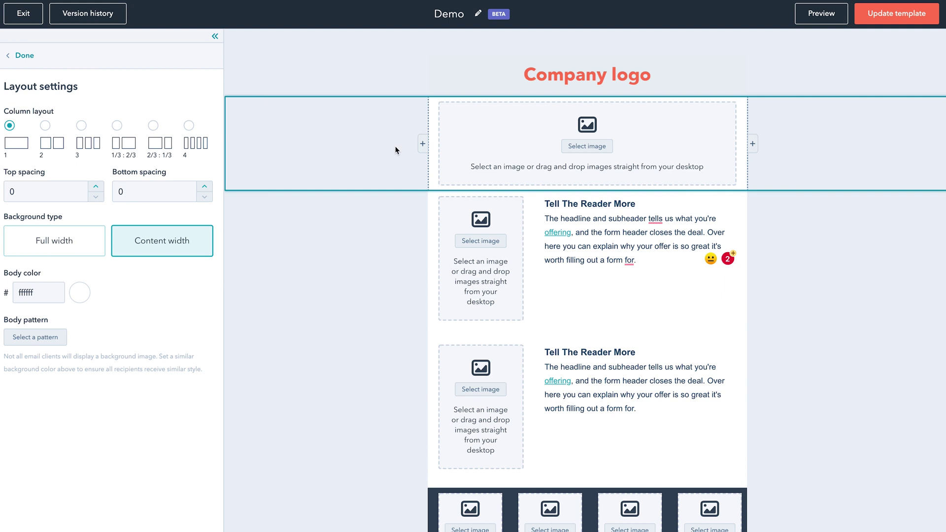
{"action": "left_click", "coordinate": [56, 244]}
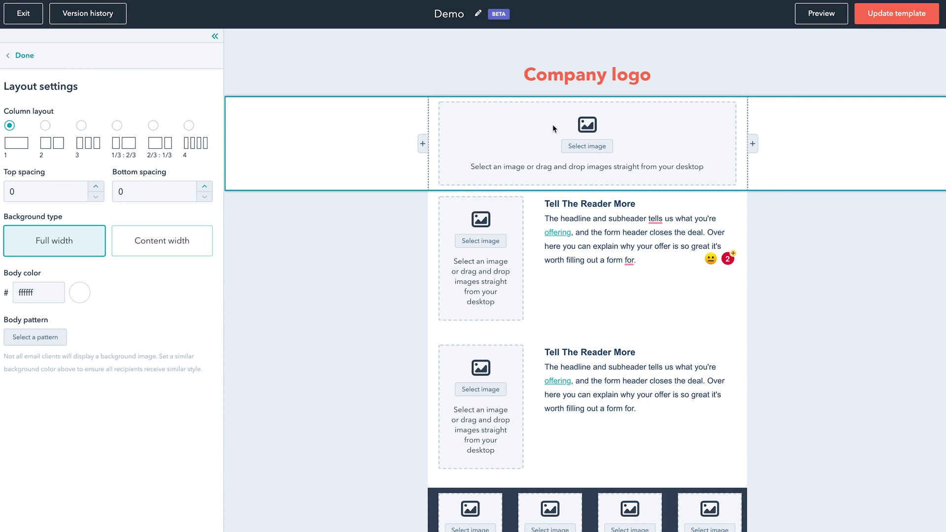
{"action": "left_click", "coordinate": [480, 165]}
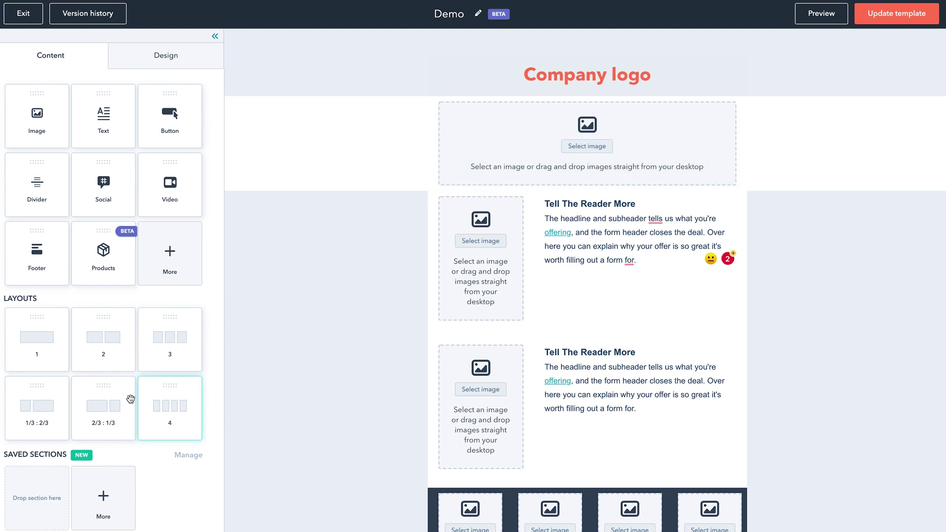
Step: Keep the image below the company logo centered and fill it with the recent photo of a wristwatch over a laptop
{"action": "left_click", "coordinate": [482, 128]}
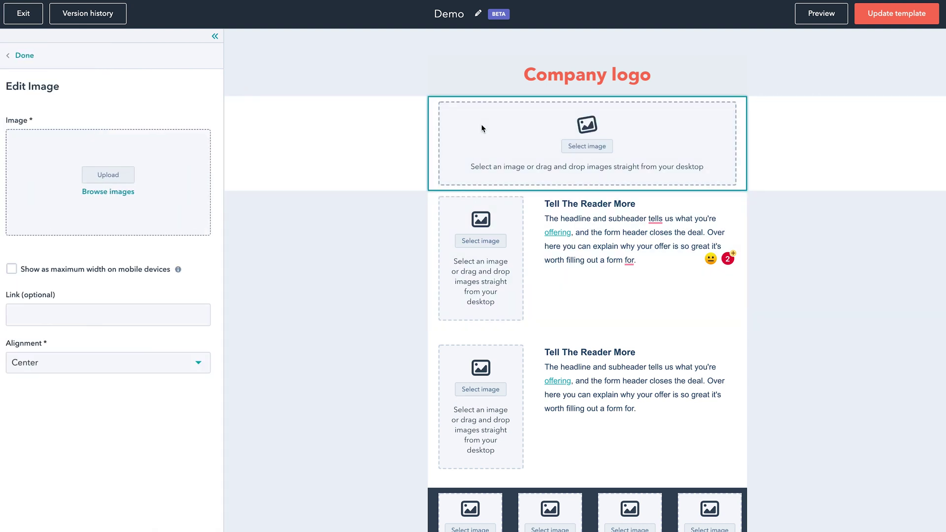
{"action": "left_click", "coordinate": [119, 363]}
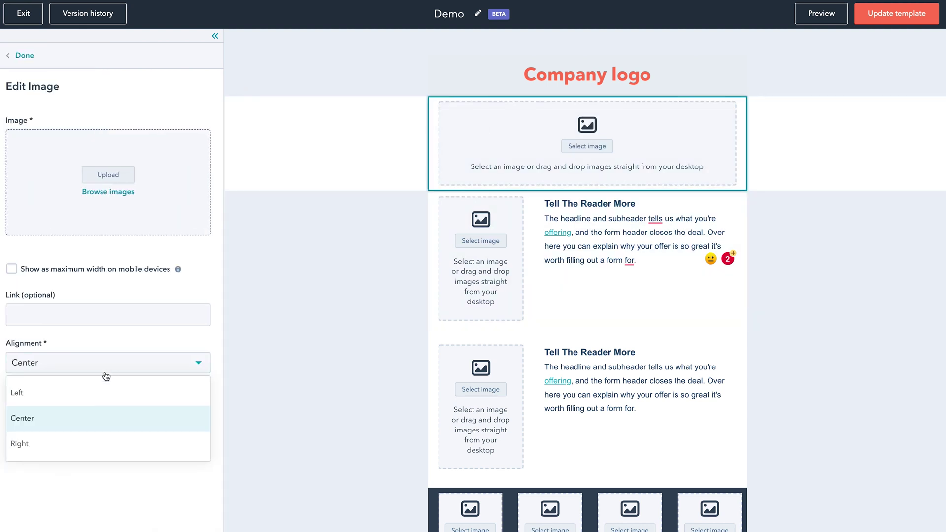
{"action": "left_click", "coordinate": [68, 418]}
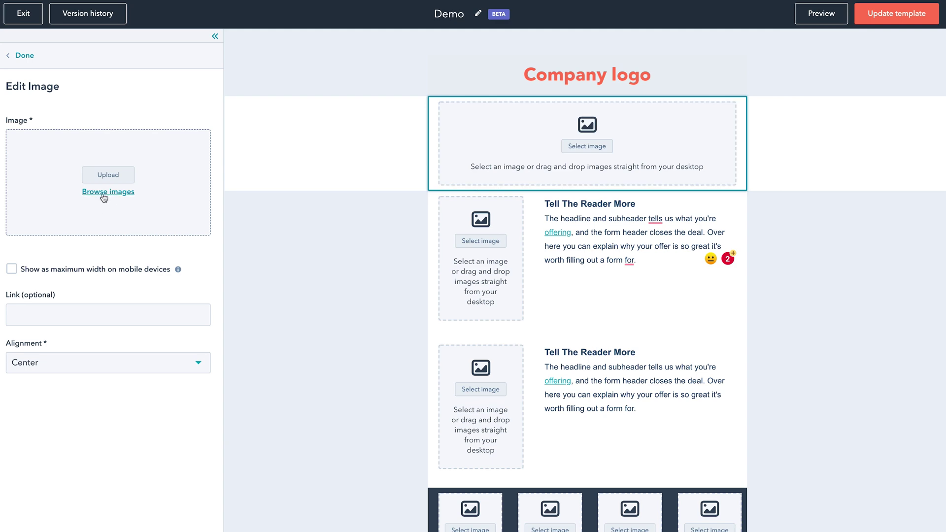
{"action": "left_click", "coordinate": [105, 192]}
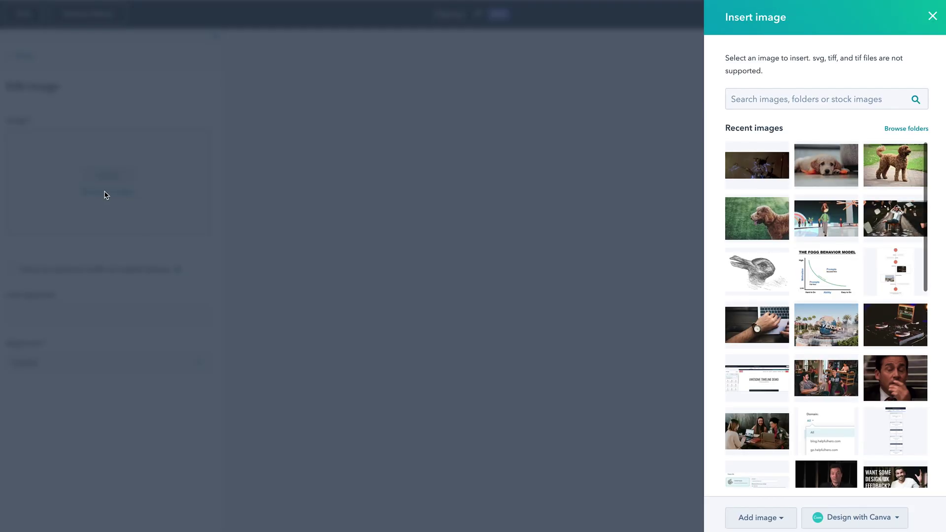
{"action": "scroll", "coordinate": [869, 350], "scroll_direction": "down", "scroll_amount": 1}
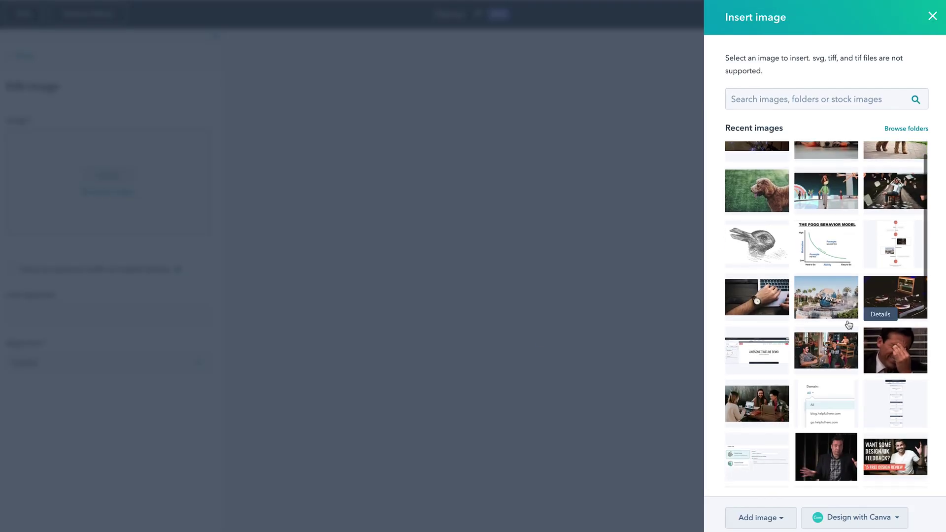
{"action": "left_click", "coordinate": [763, 306]}
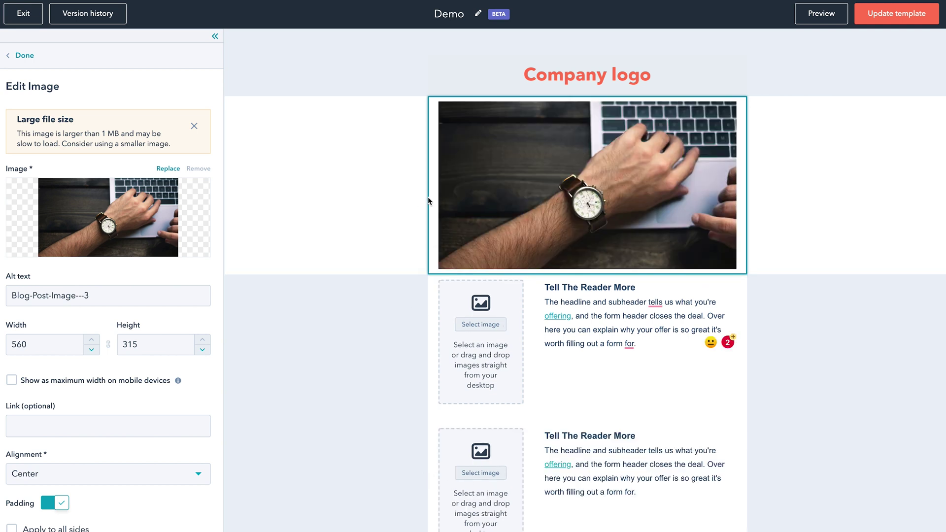
{"action": "scroll", "coordinate": [162, 435], "scroll_direction": "down", "scroll_amount": 3}
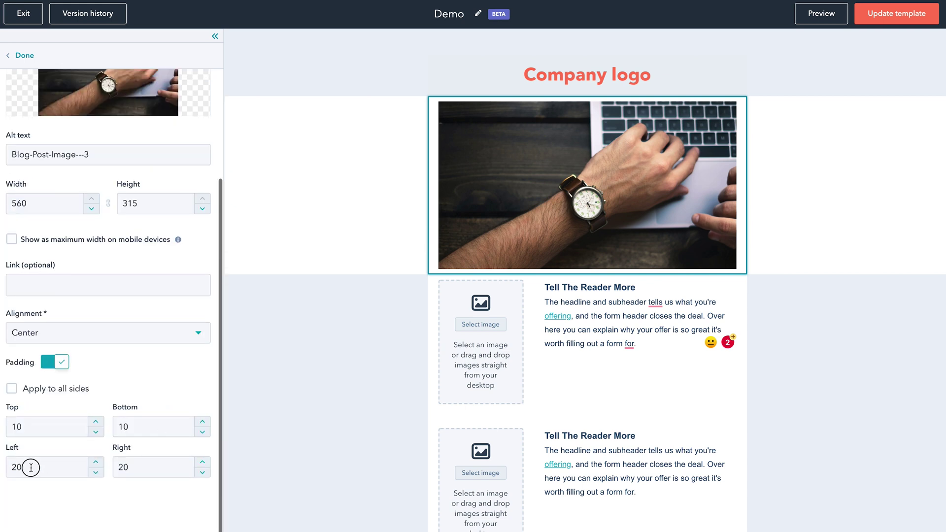
Step: Set the wristwatch image's padding to 0 on the left, right and top and 50 on the bottom
{"action": "double_click", "coordinate": [30, 467]}
{"action": "type", "text": "0"}
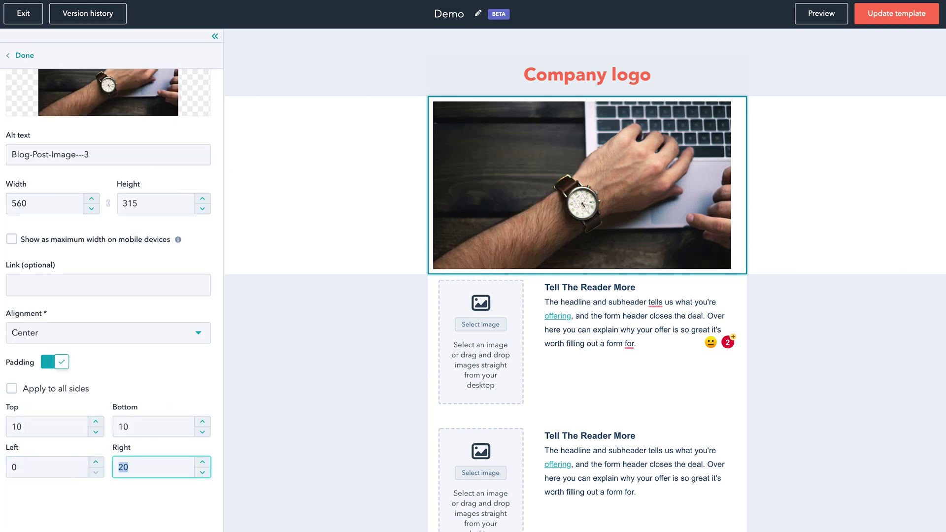
{"action": "type", "text": "0"}
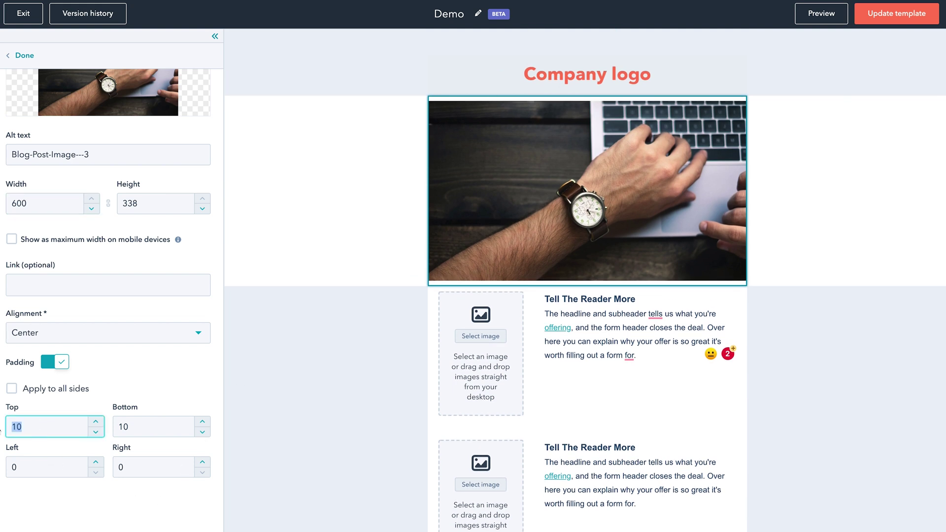
{"action": "type", "text": "0"}
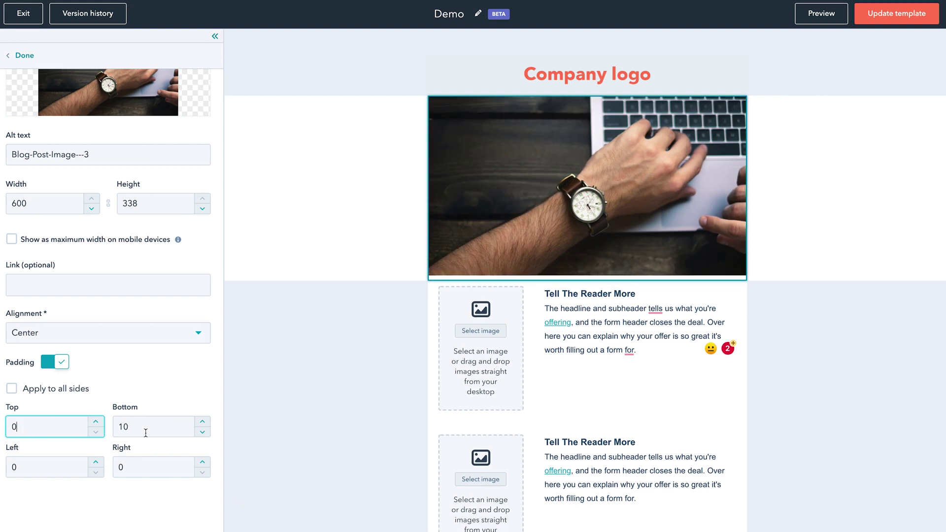
{"action": "type", "text": "50"}
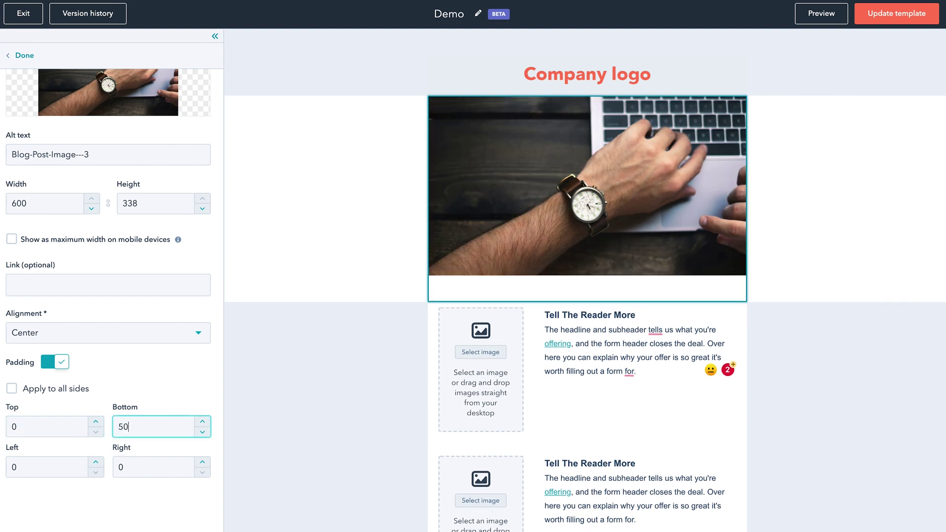
{"action": "left_click", "coordinate": [345, 365]}
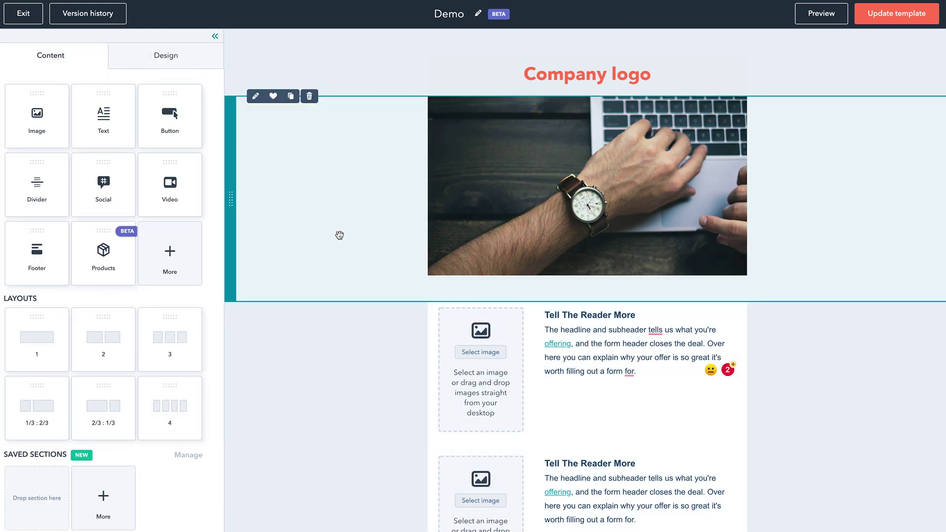
Step: Change the background type of the section holding the wristwatch image to content width
{"action": "left_click", "coordinate": [370, 163]}
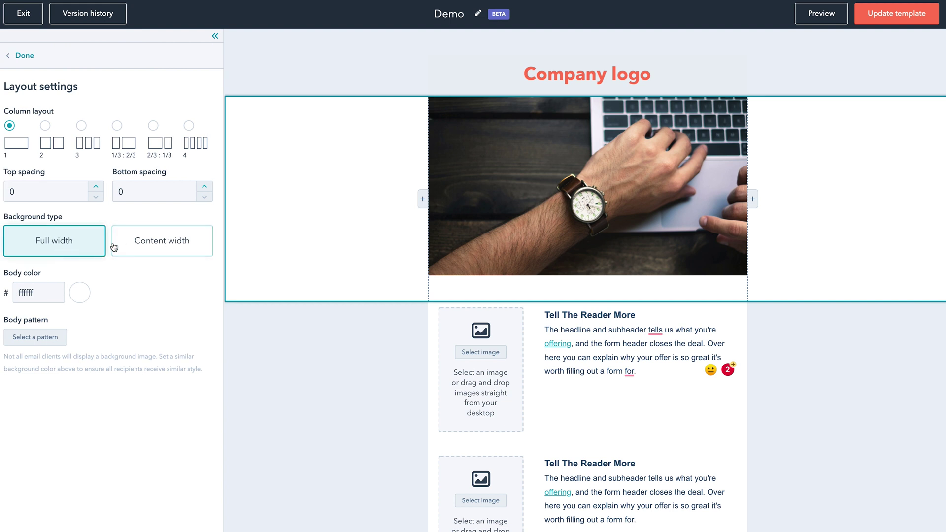
{"action": "left_click", "coordinate": [159, 244]}
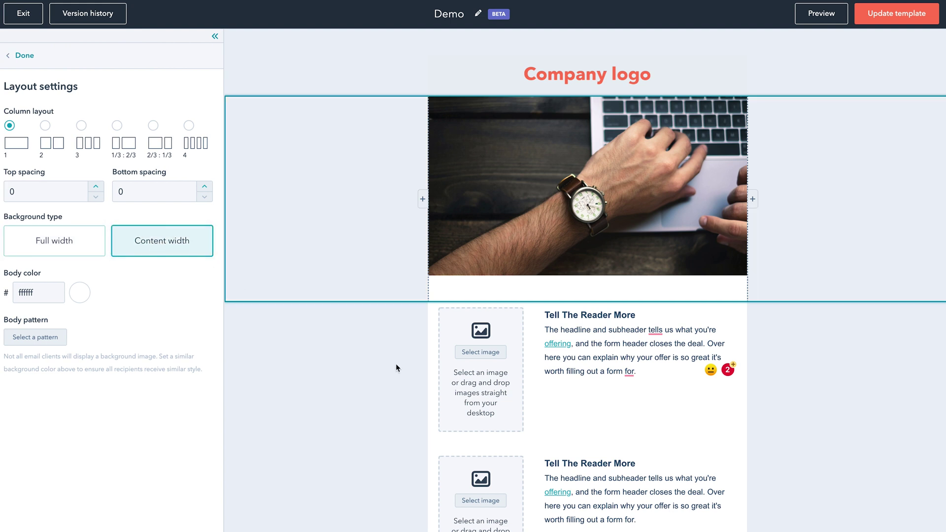